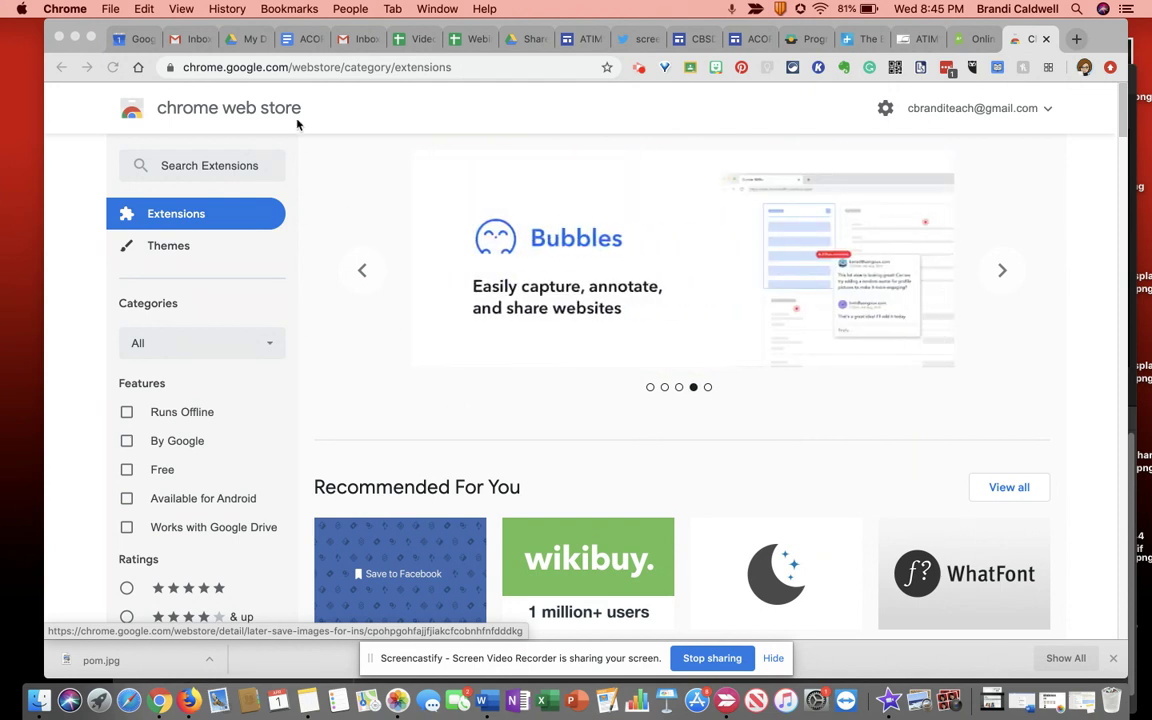
Search the Chrome Web Store extensions for "web clipper" and look through the Evernote, Nimbus and OneNote clippers
left_click(200, 166)
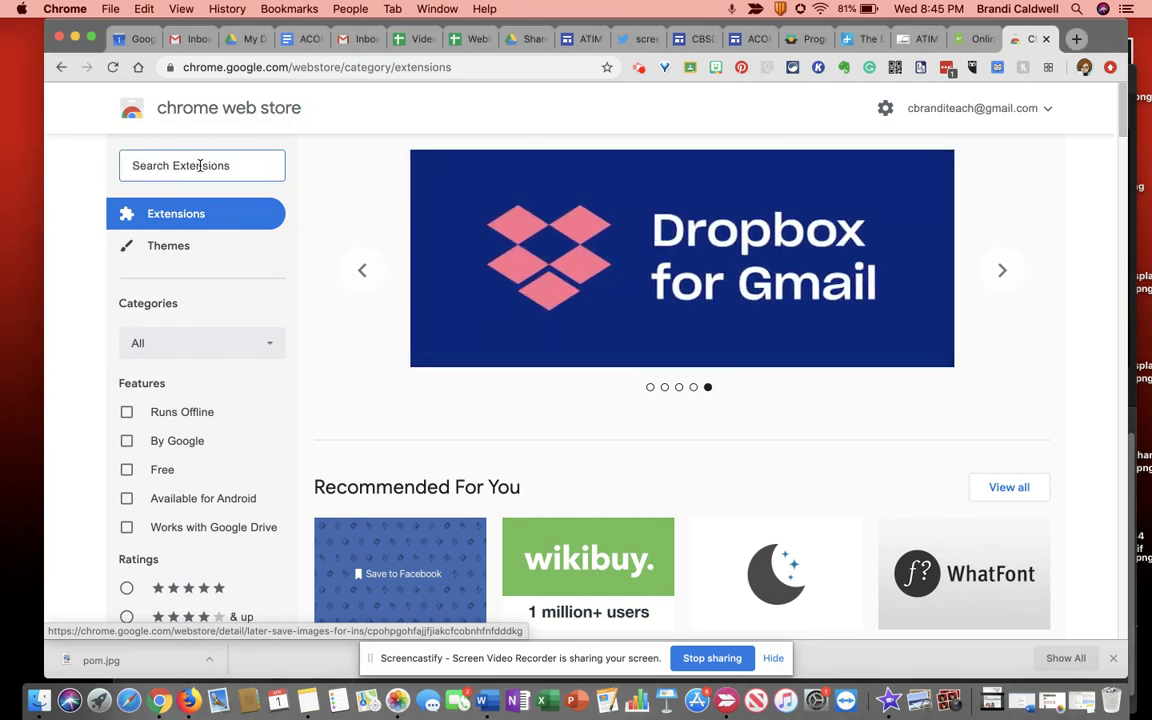
type("web cl")
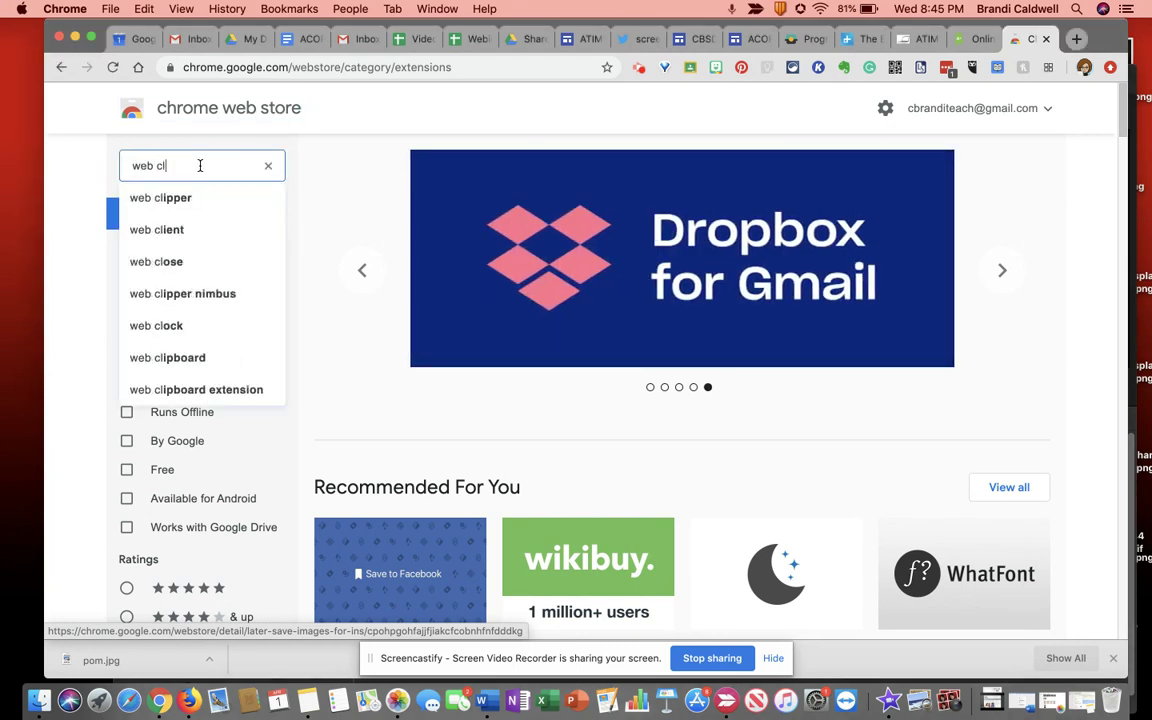
type("ipper")
key("Return")
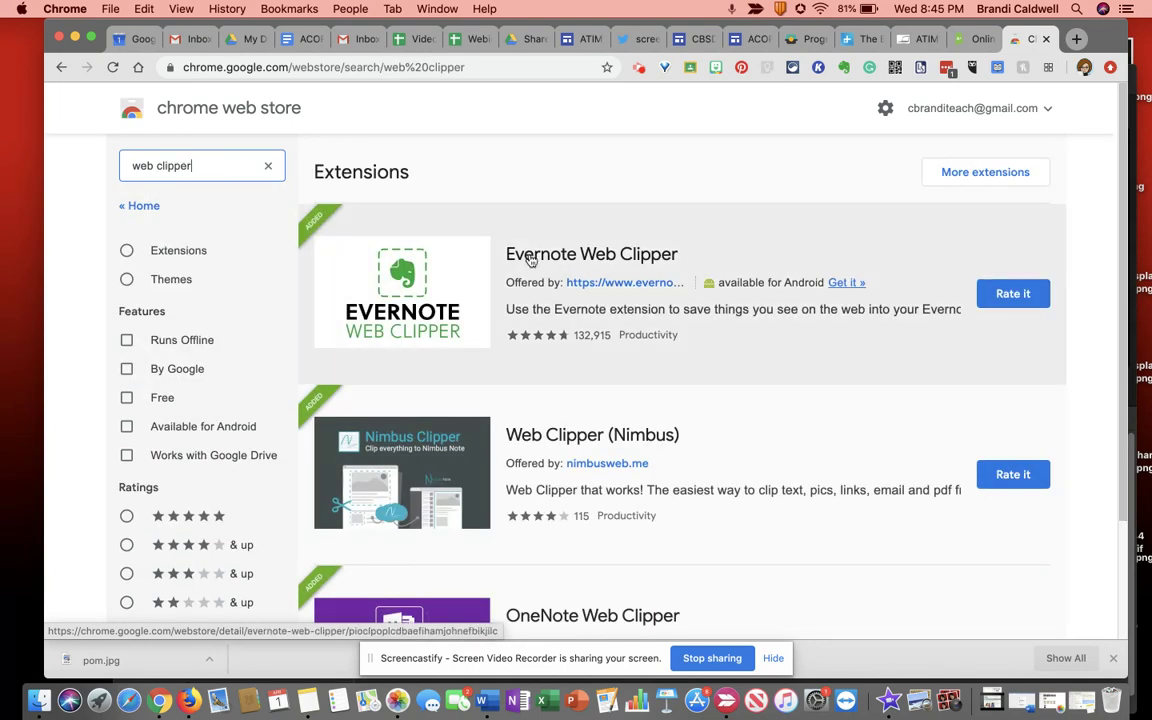
scroll(531, 258, "down", 3)
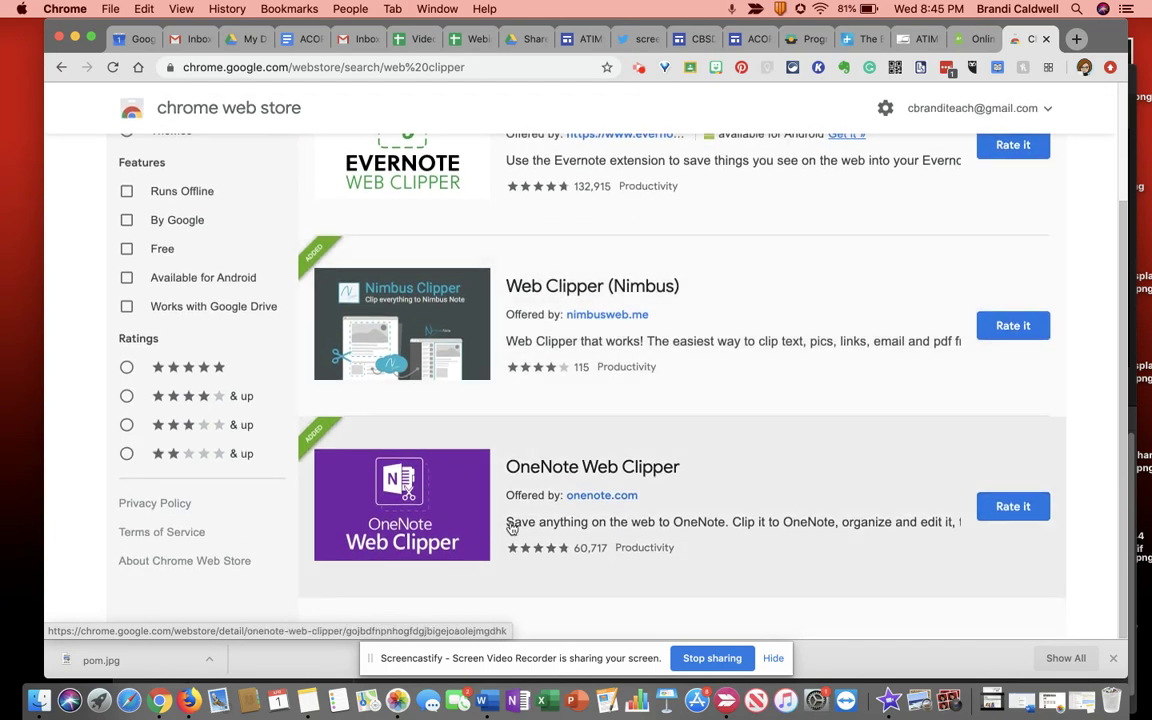
scroll(695, 489, "up", 3)
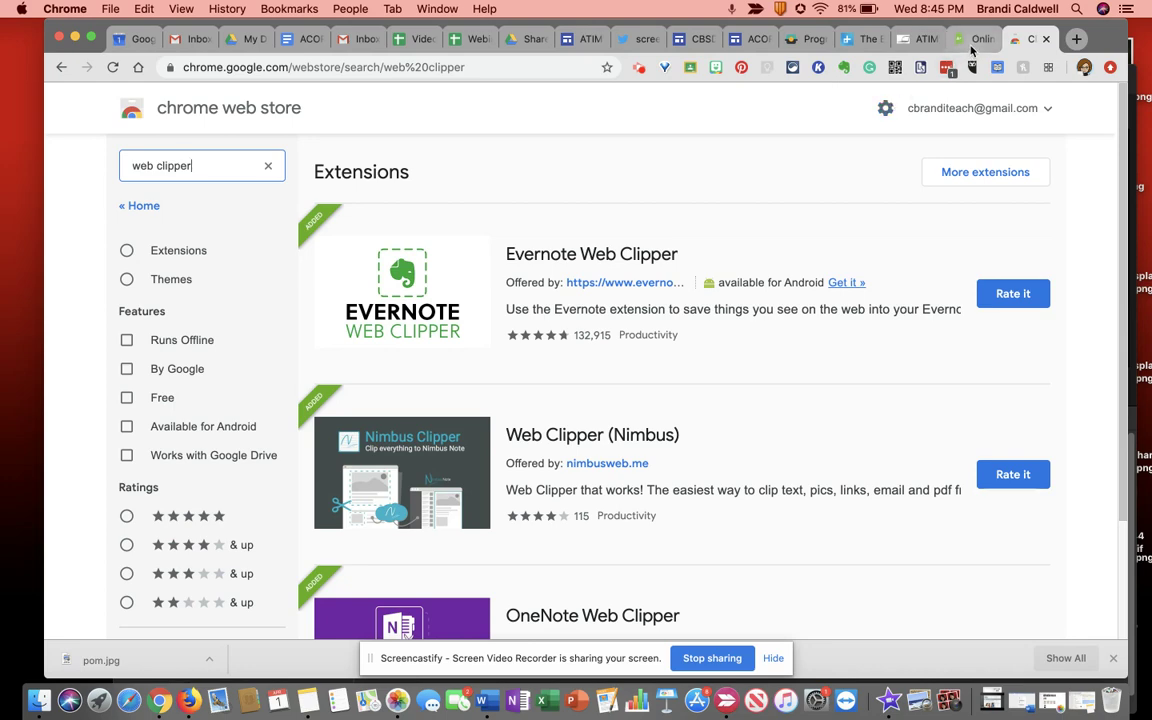
Switch to the ATIM's COVID-19 Digital Resources site, reload it and bring the blue "Fill out the form below" banner into view
left_click(929, 41)
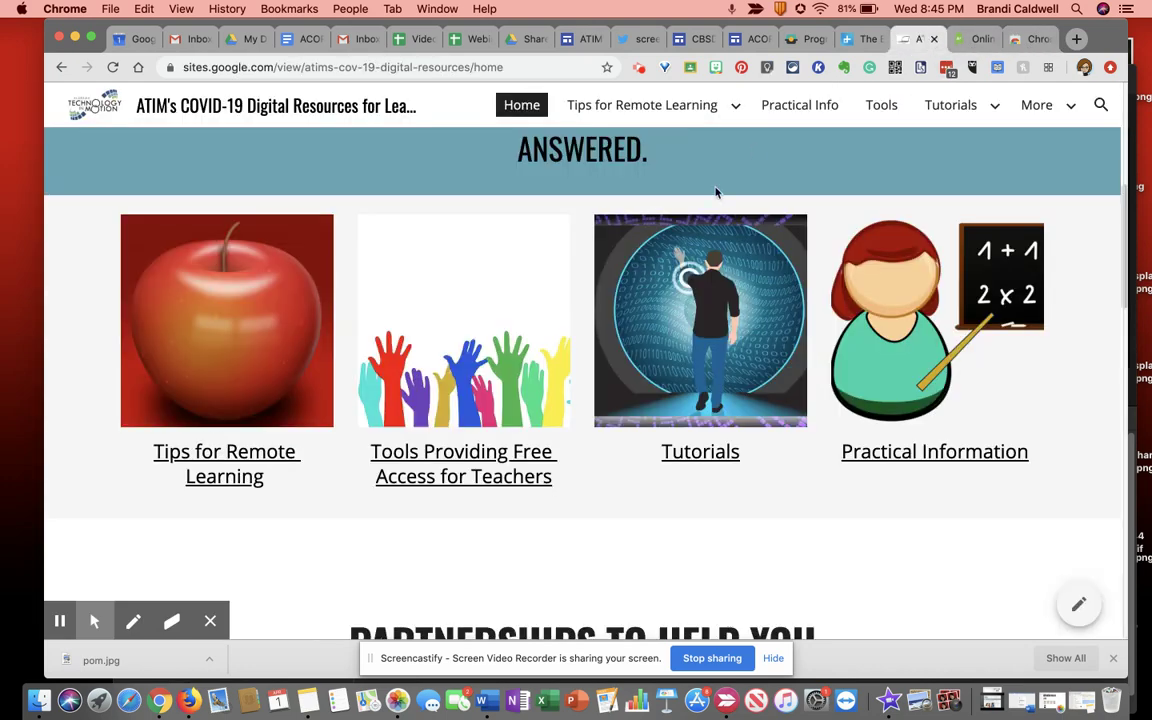
left_click(113, 68)
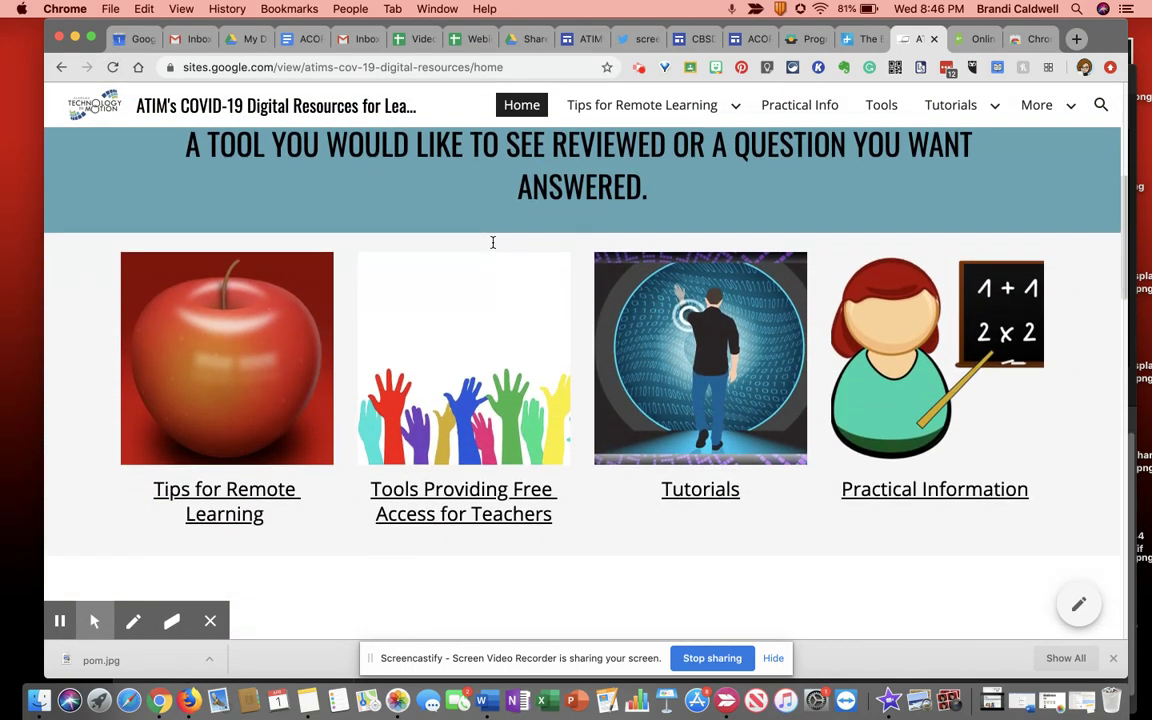
scroll(492, 242, "down", 2)
scroll(492, 242, "up", 3)
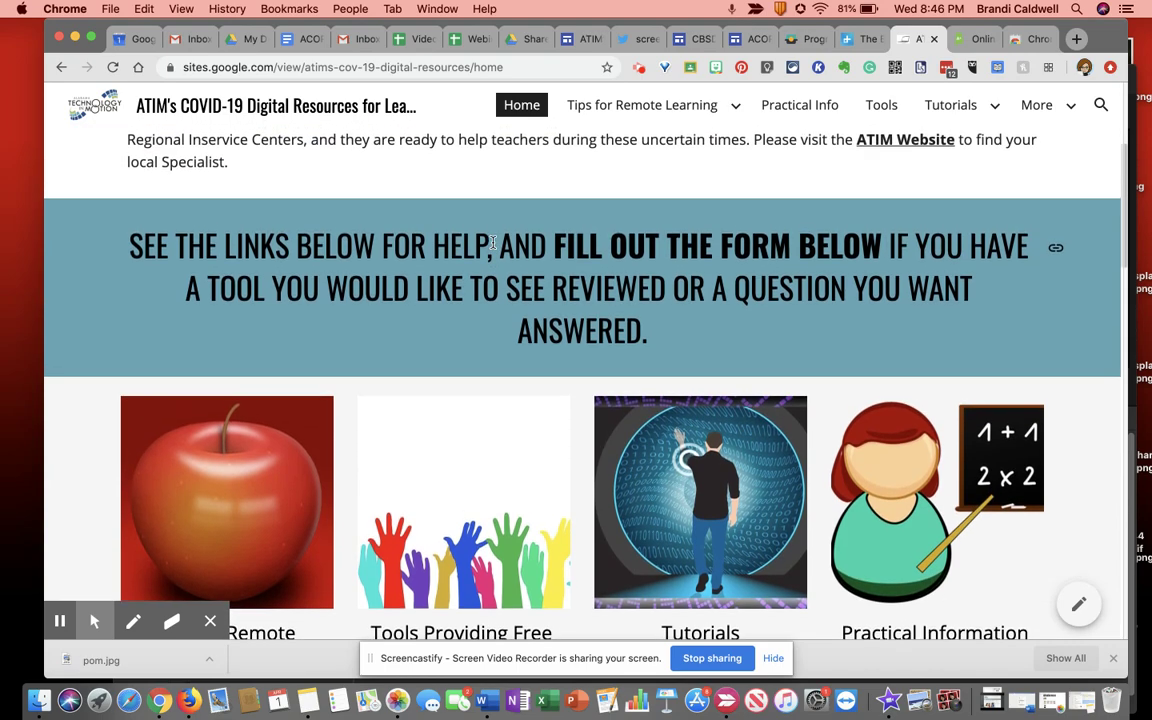
scroll(700, 270, "up", 2)
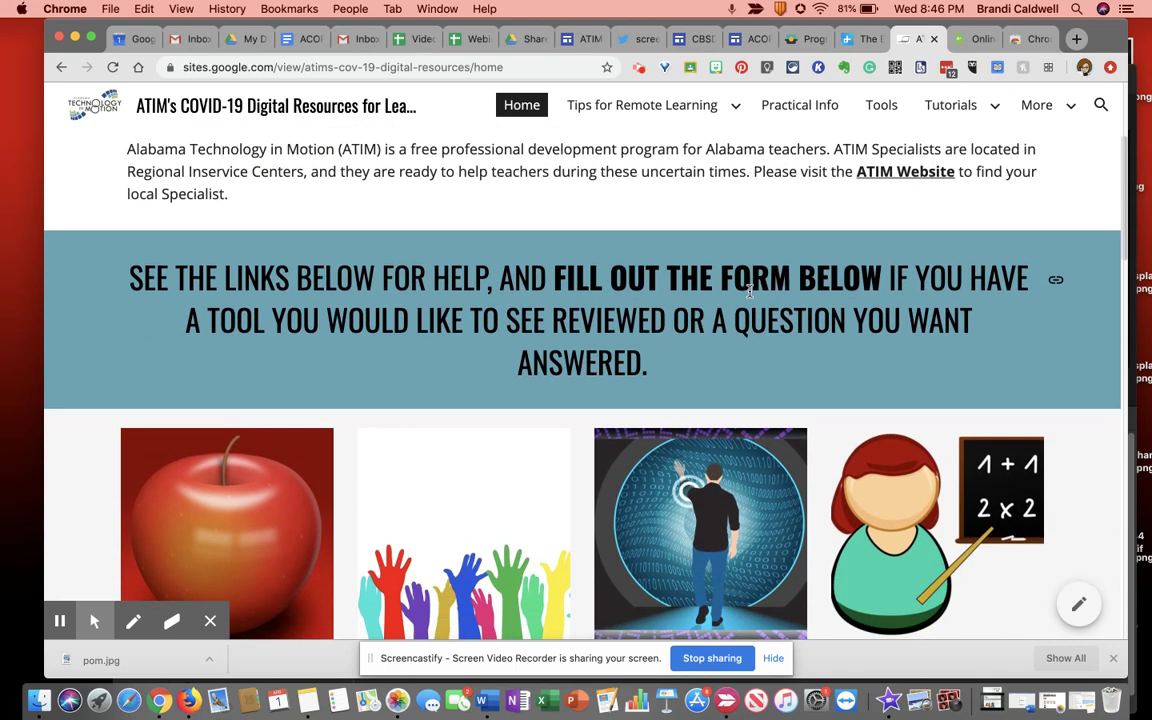
scroll(749, 290, "down", 1)
scroll(823, 108, "up", 2)
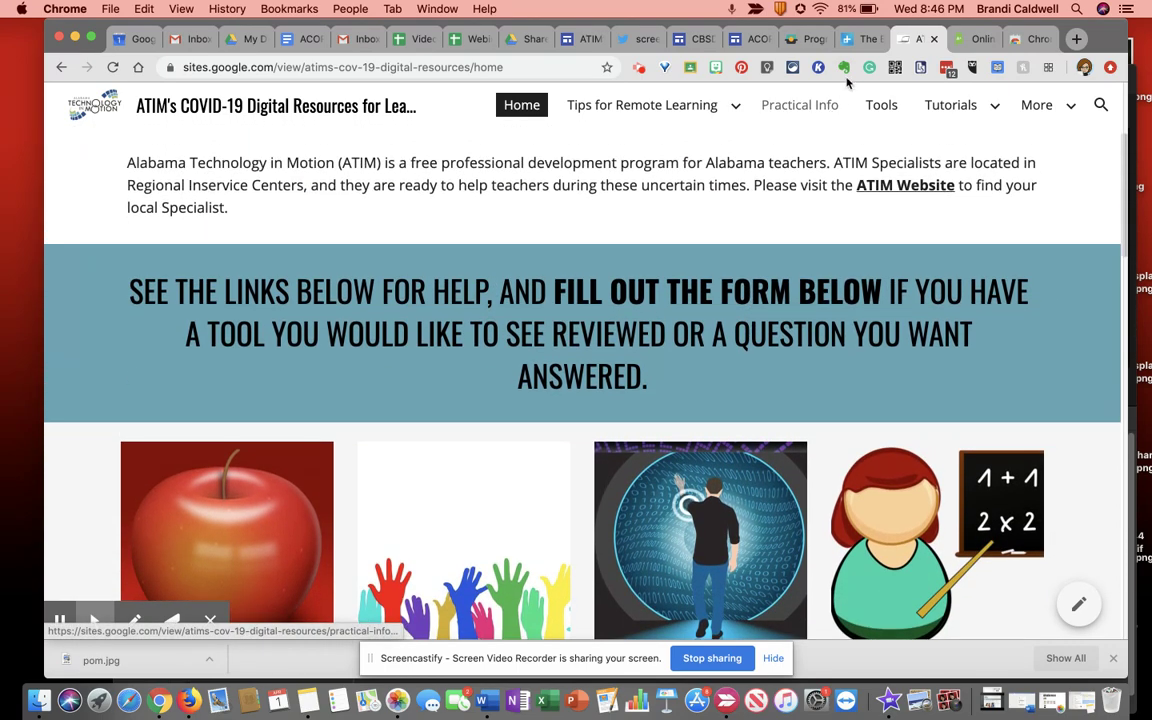
Capture the blue "See the links below for help" banner as a screenshot clip with Evernote Web Clipper
left_click(845, 69)
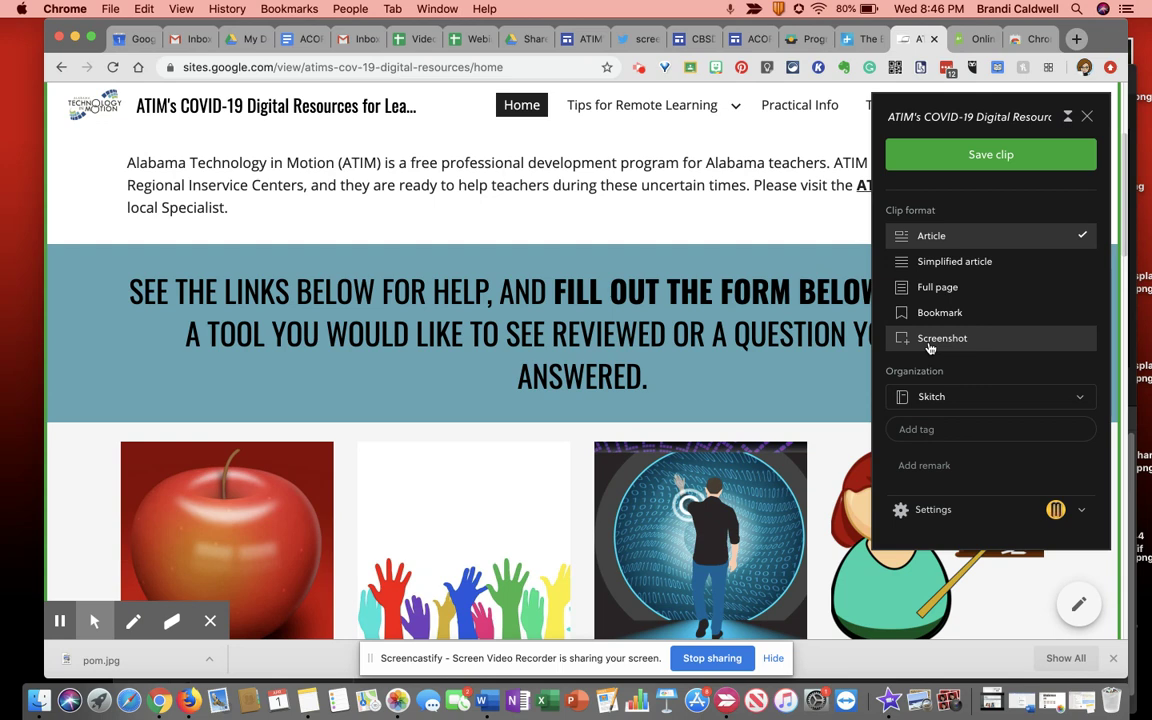
left_click(930, 340)
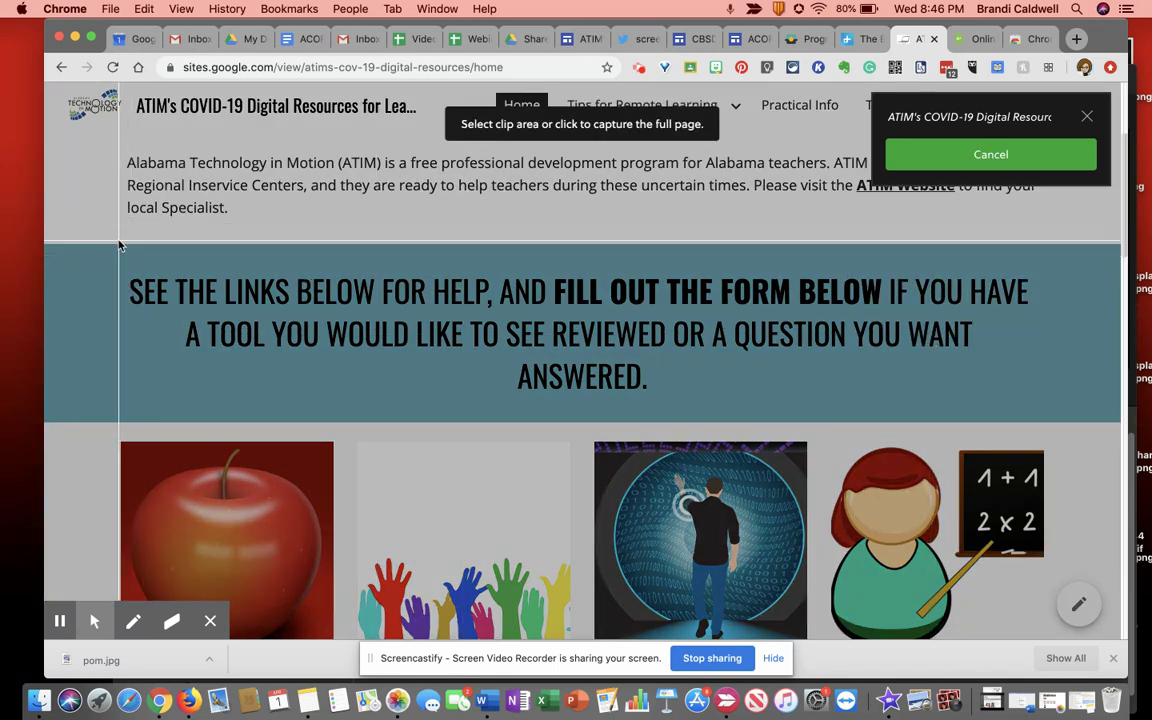
left_click_drag(122, 244, 1052, 429)
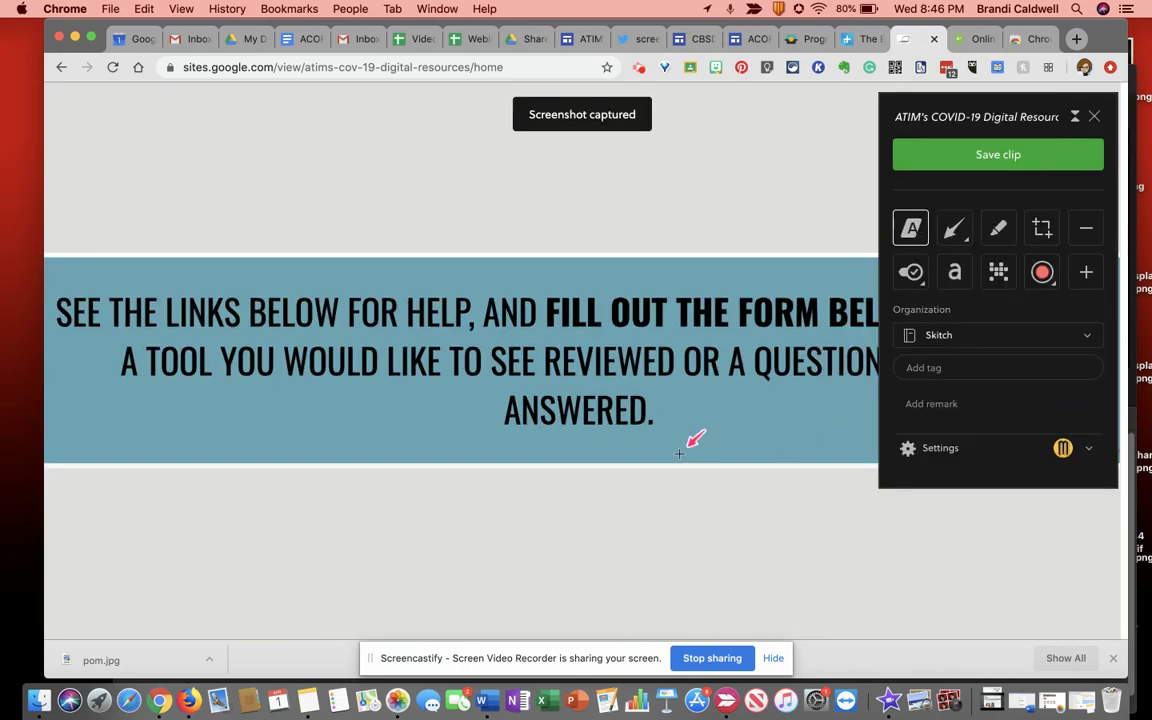
Annotate the captured banner with an arrow aimed at "FILL OUT" and a highlighter stroke over "ANSWERED."
left_click(953, 232)
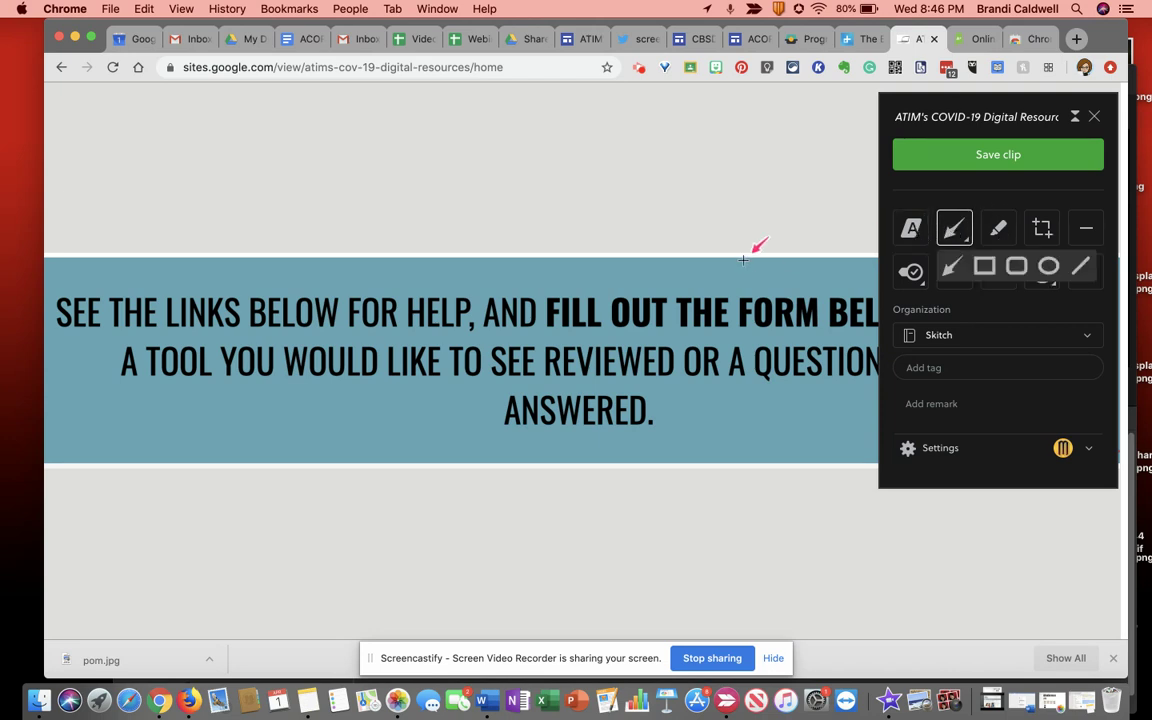
mouse_move(745, 273)
left_mouse_down()
mouse_move(638, 275)
mouse_move(593, 296)
left_mouse_up()
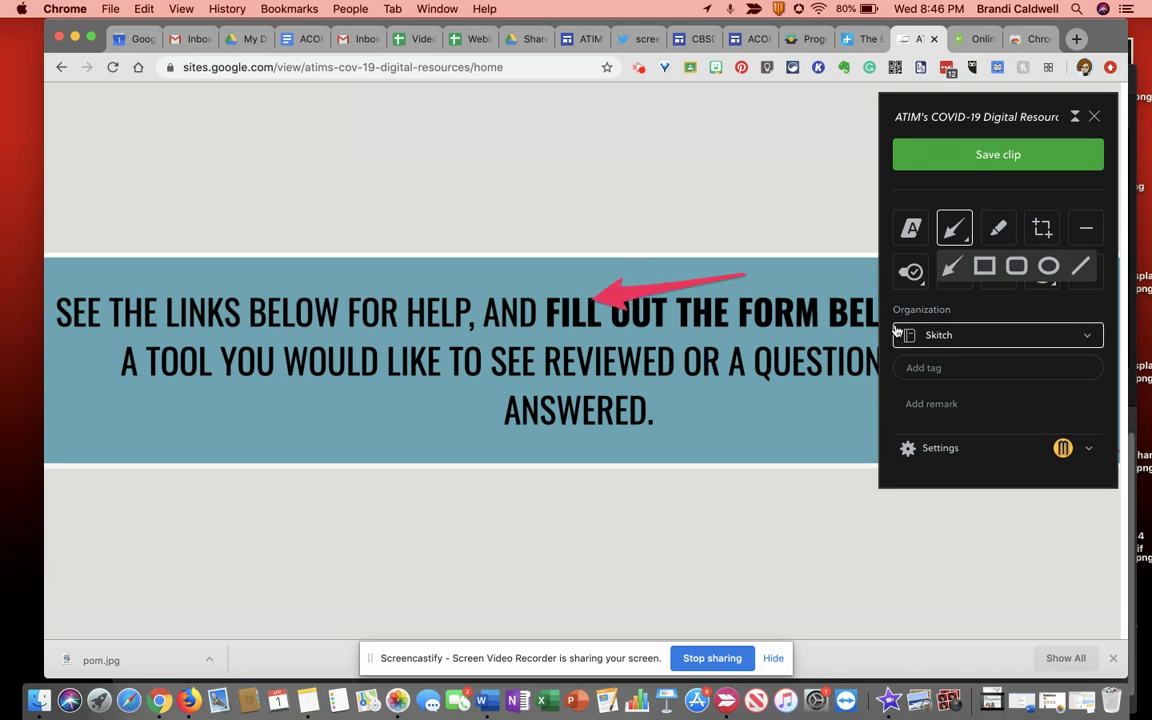
left_click(911, 228)
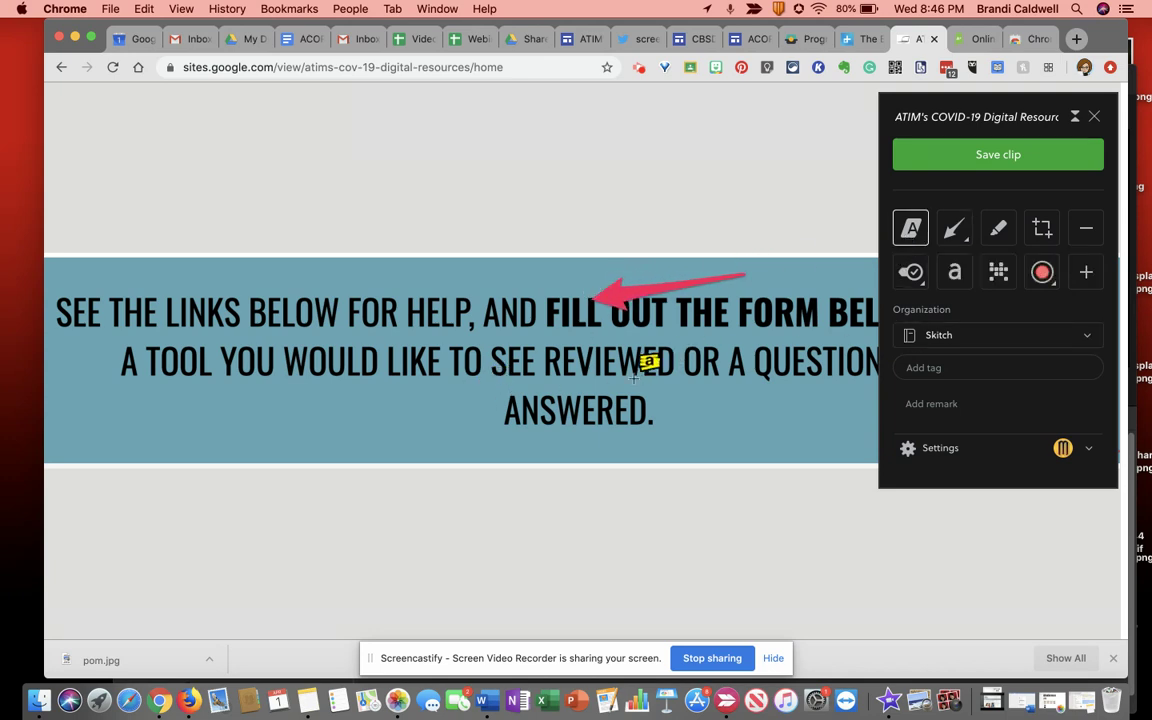
mouse_move(649, 410)
left_mouse_down()
mouse_move(504, 412)
mouse_move(621, 412)
left_mouse_up()
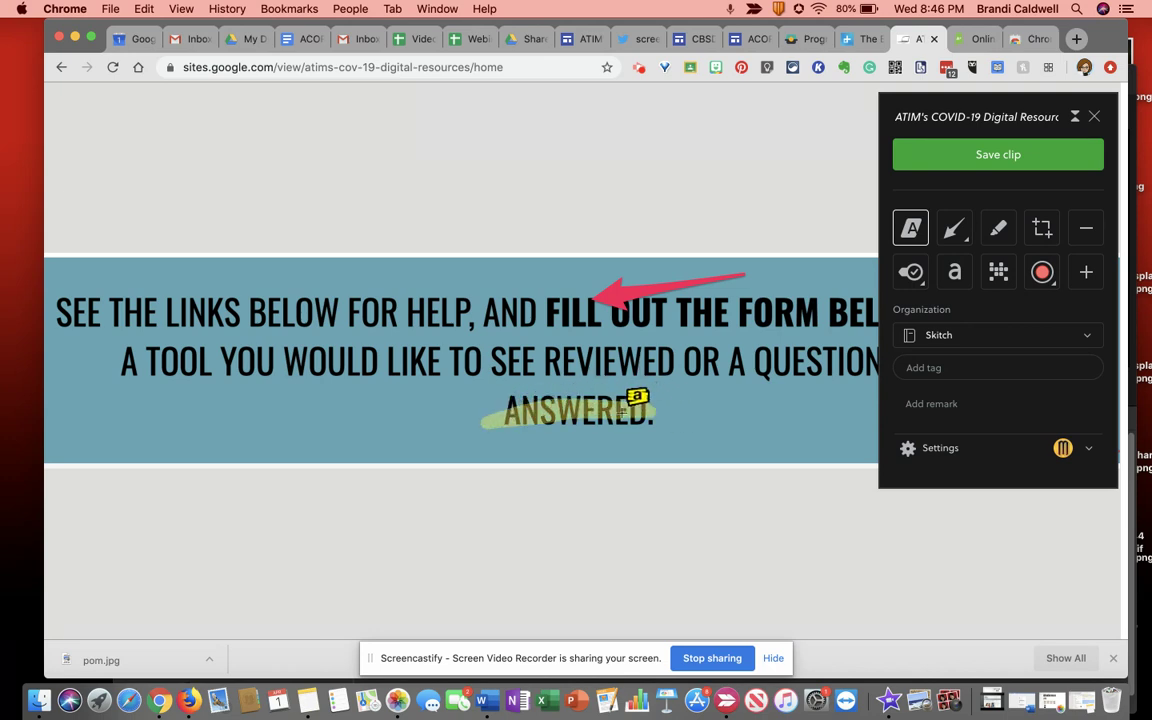
Add the text note "Great idea" to the lower-left area of the captured banner
left_click(954, 272)
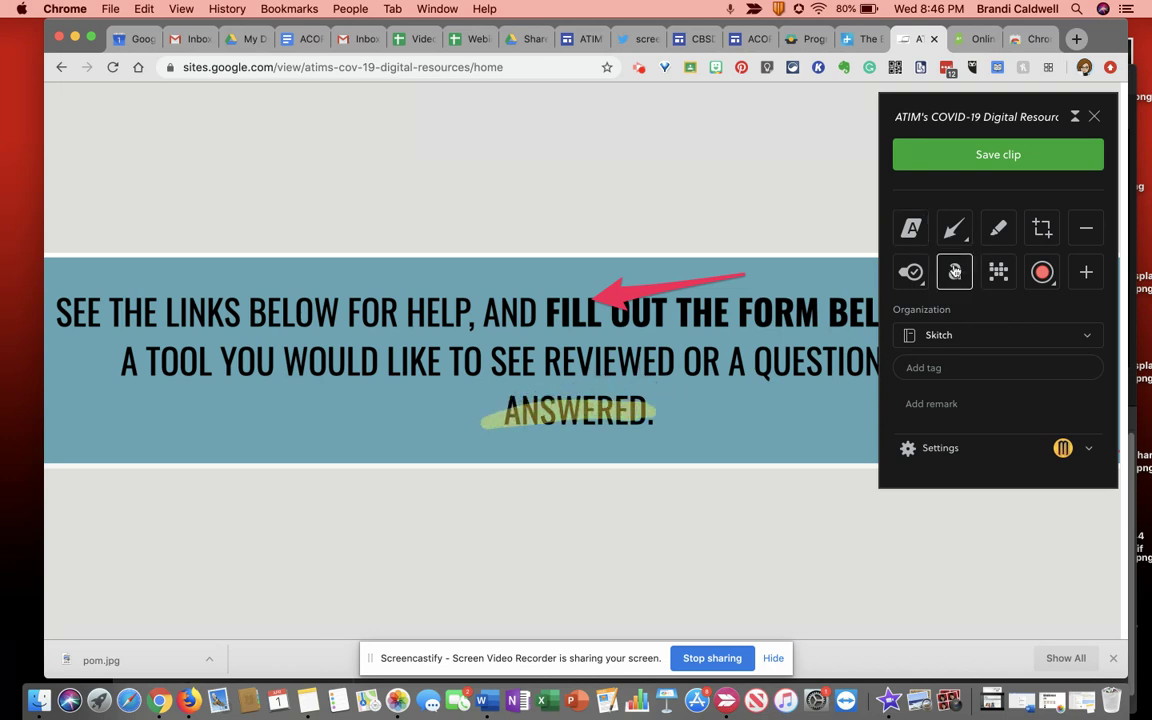
left_click(184, 413)
type("Great idea")
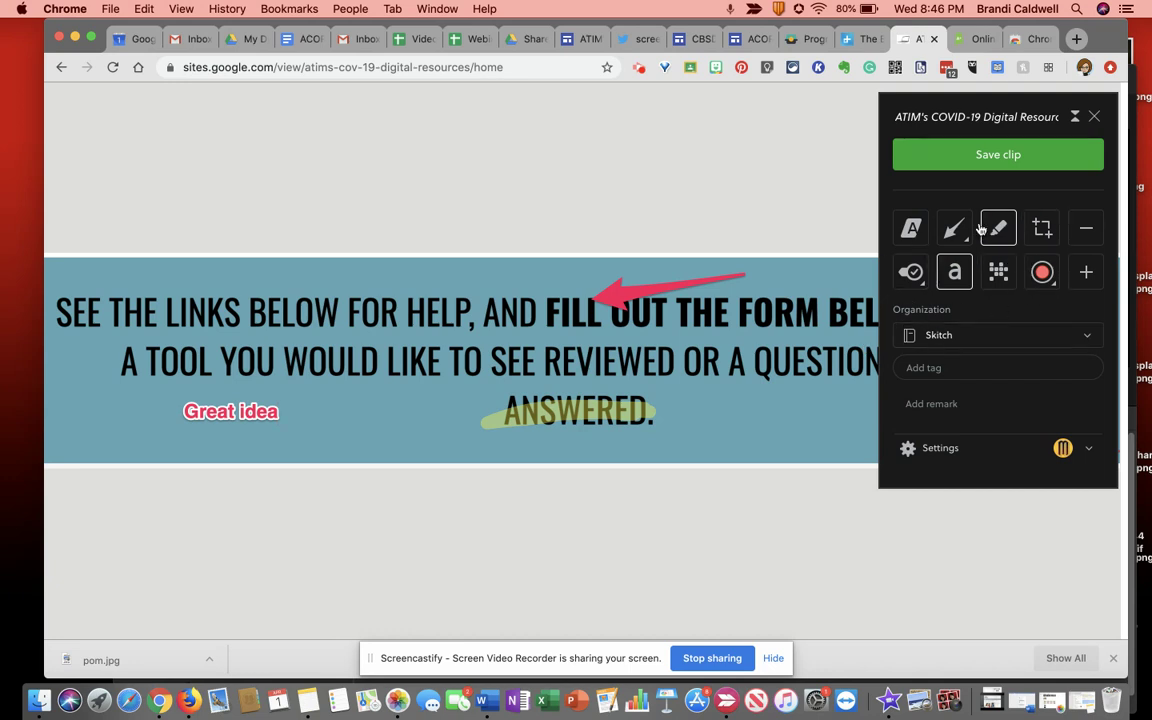
Tag the clip ATIM and choose the training notebook as its destination, leaving the remark blank
left_click(962, 366)
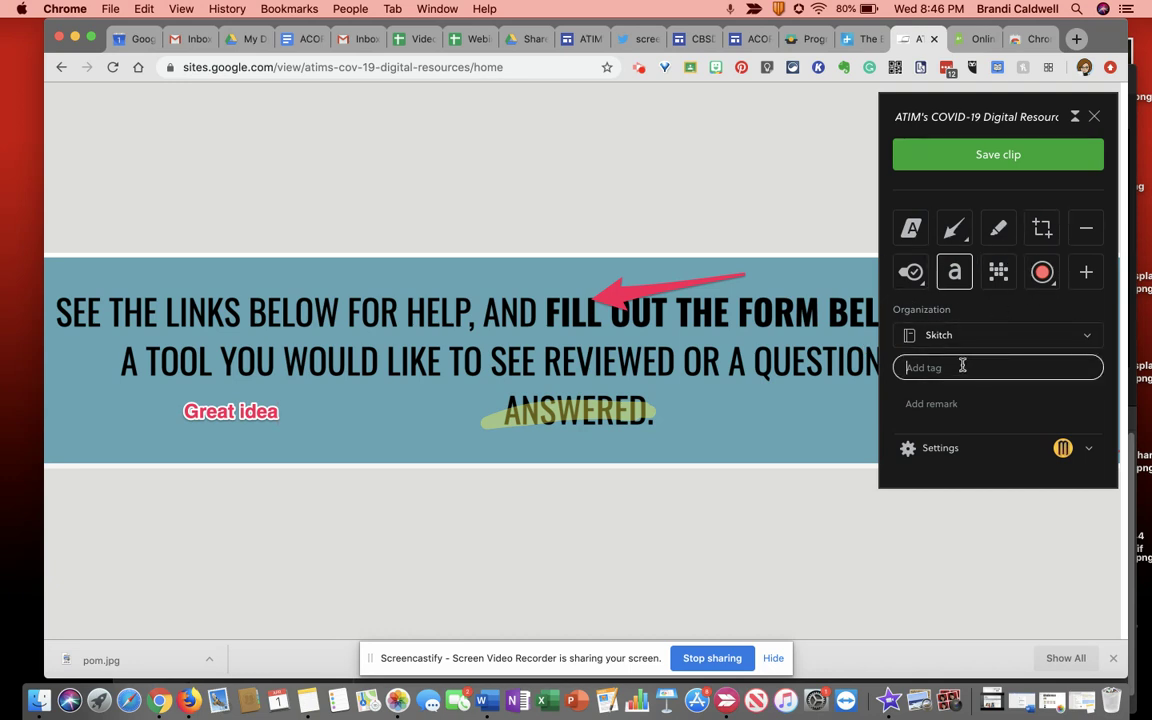
type("At")
left_click(978, 340)
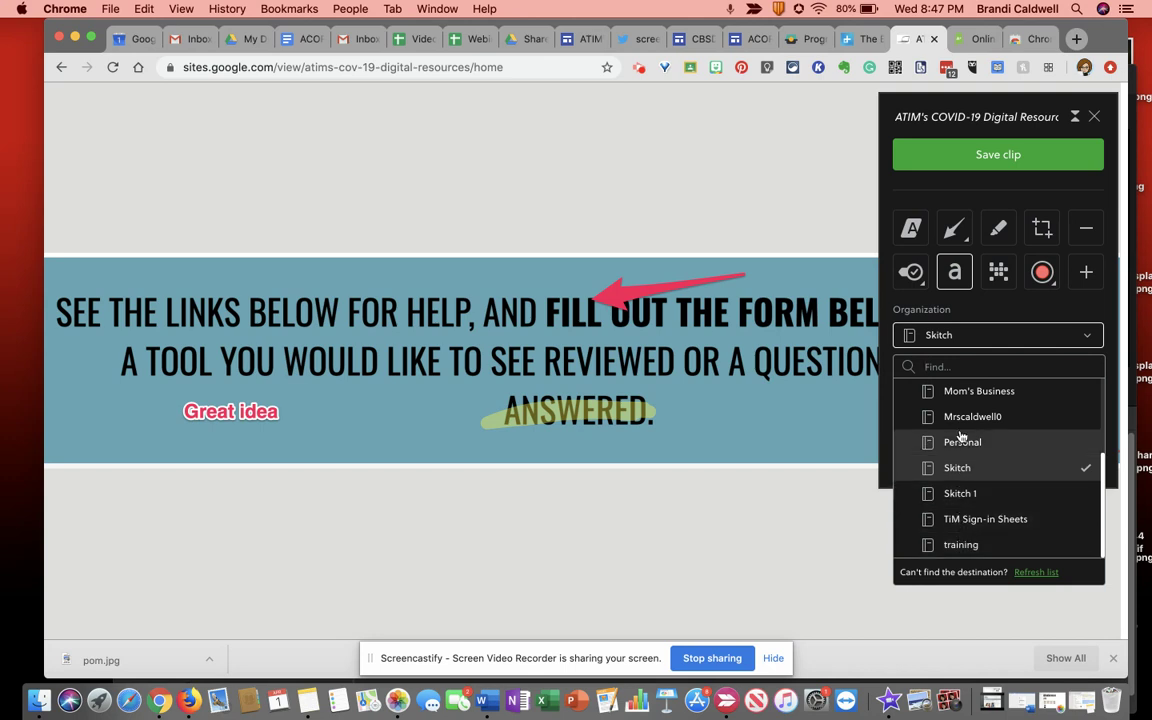
left_click(967, 545)
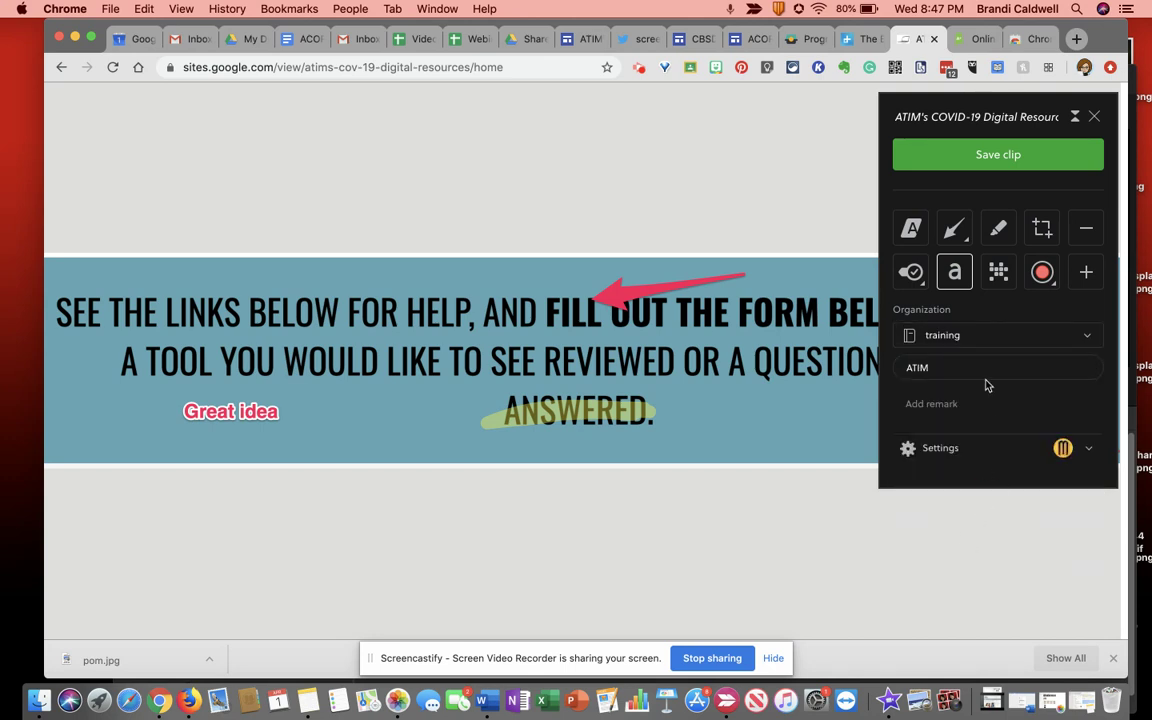
left_click(950, 403)
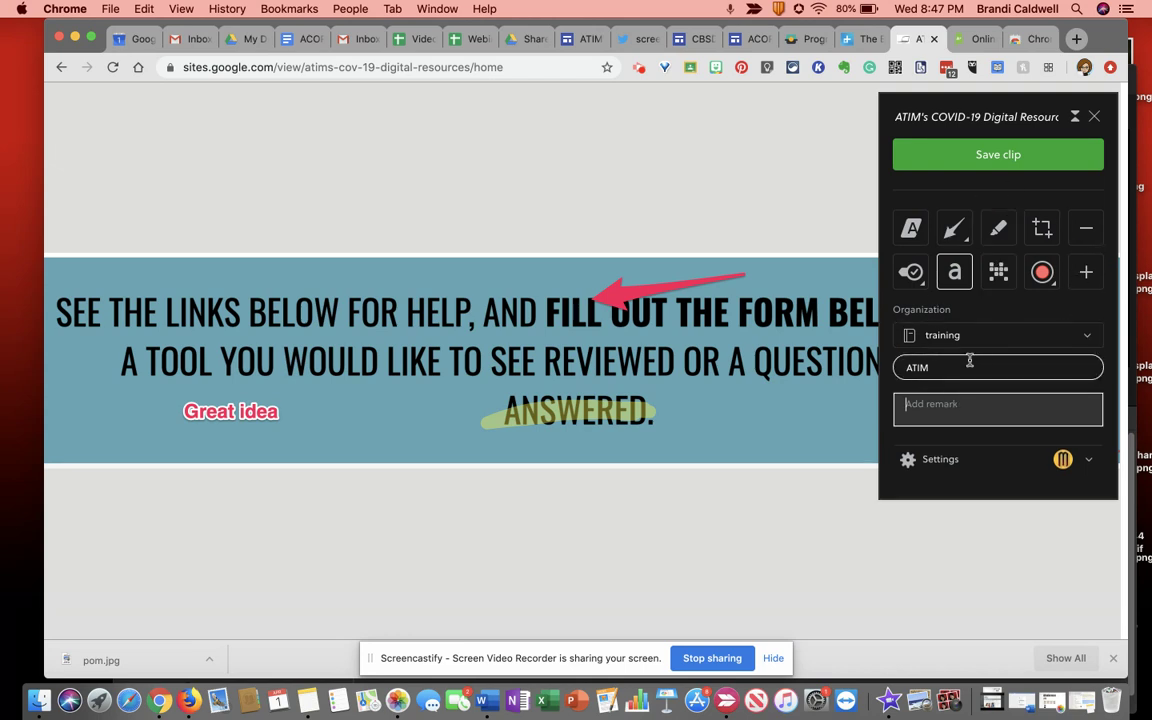
Save the annotated clip to Evernote and view its sharing options before closing the clipper
left_click(1018, 160)
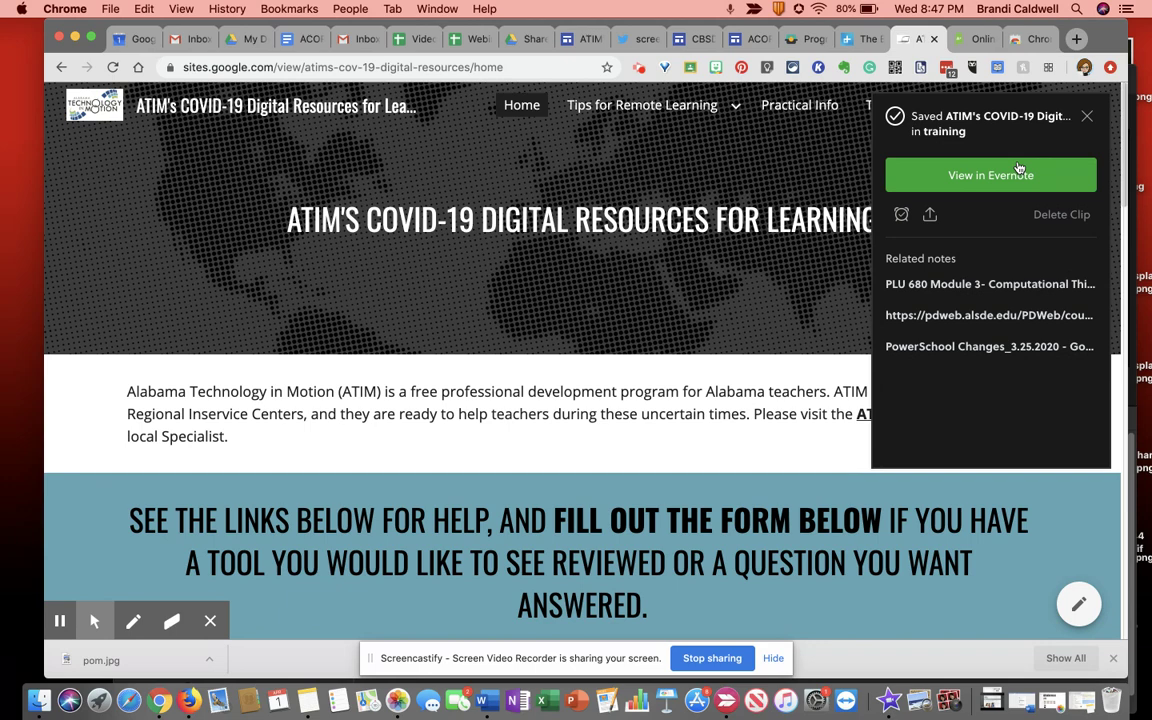
left_click(930, 216)
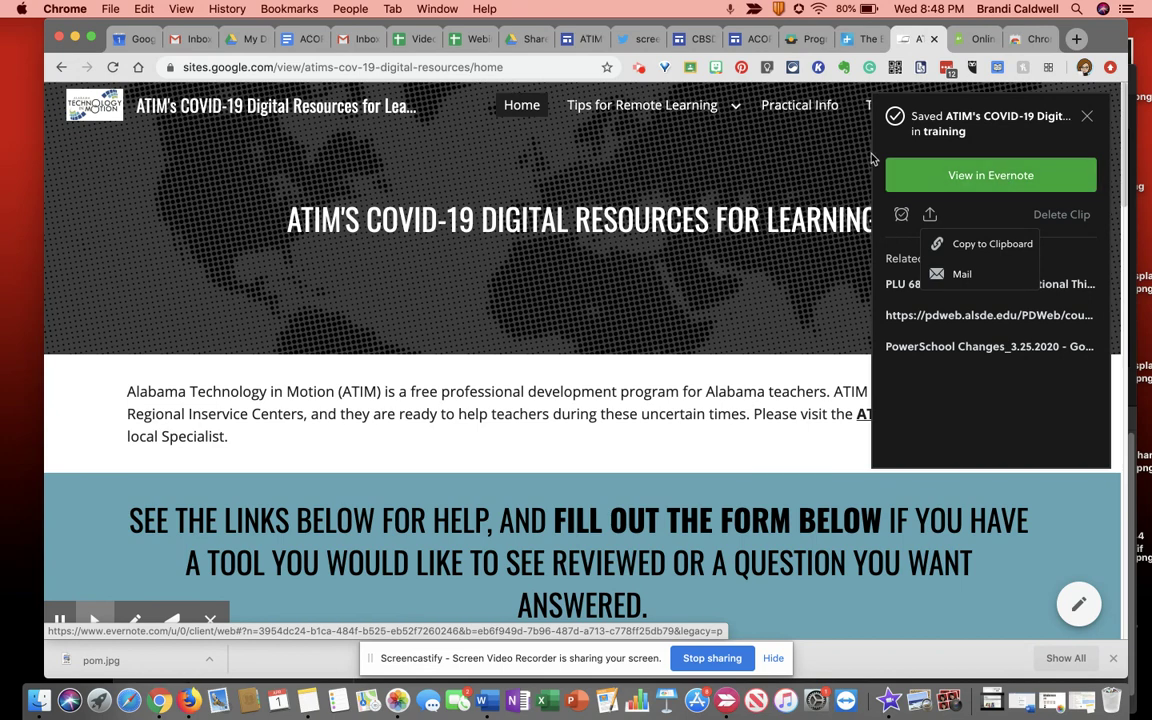
left_click(1087, 117)
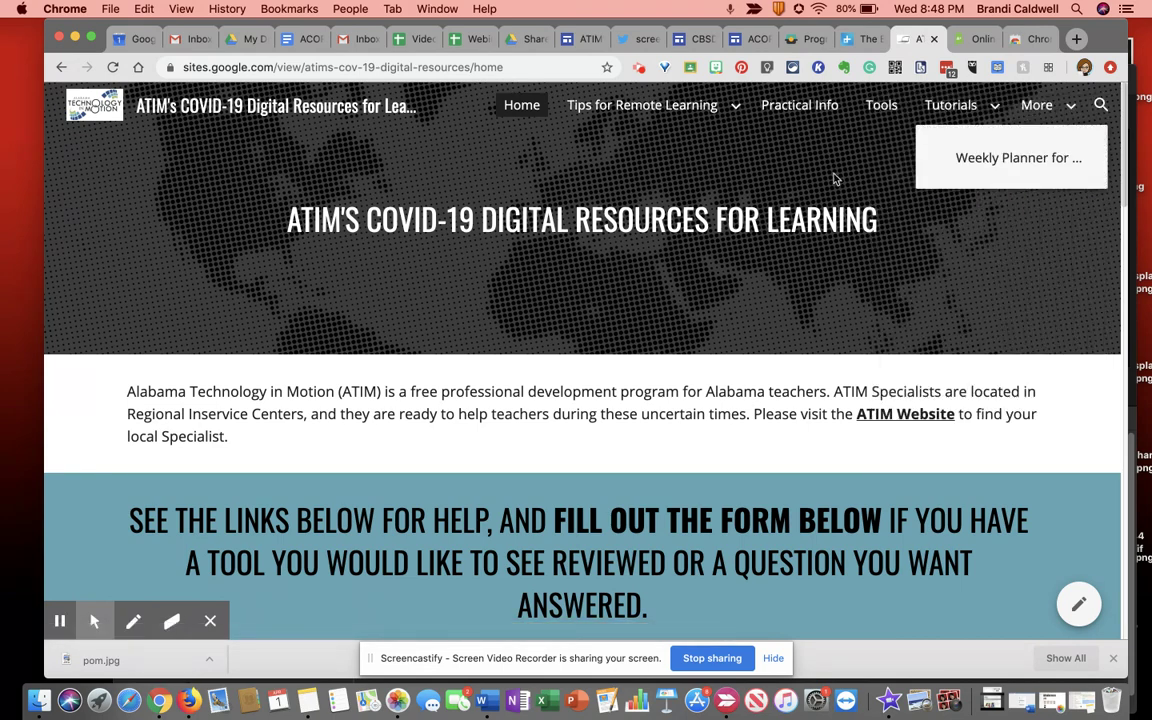